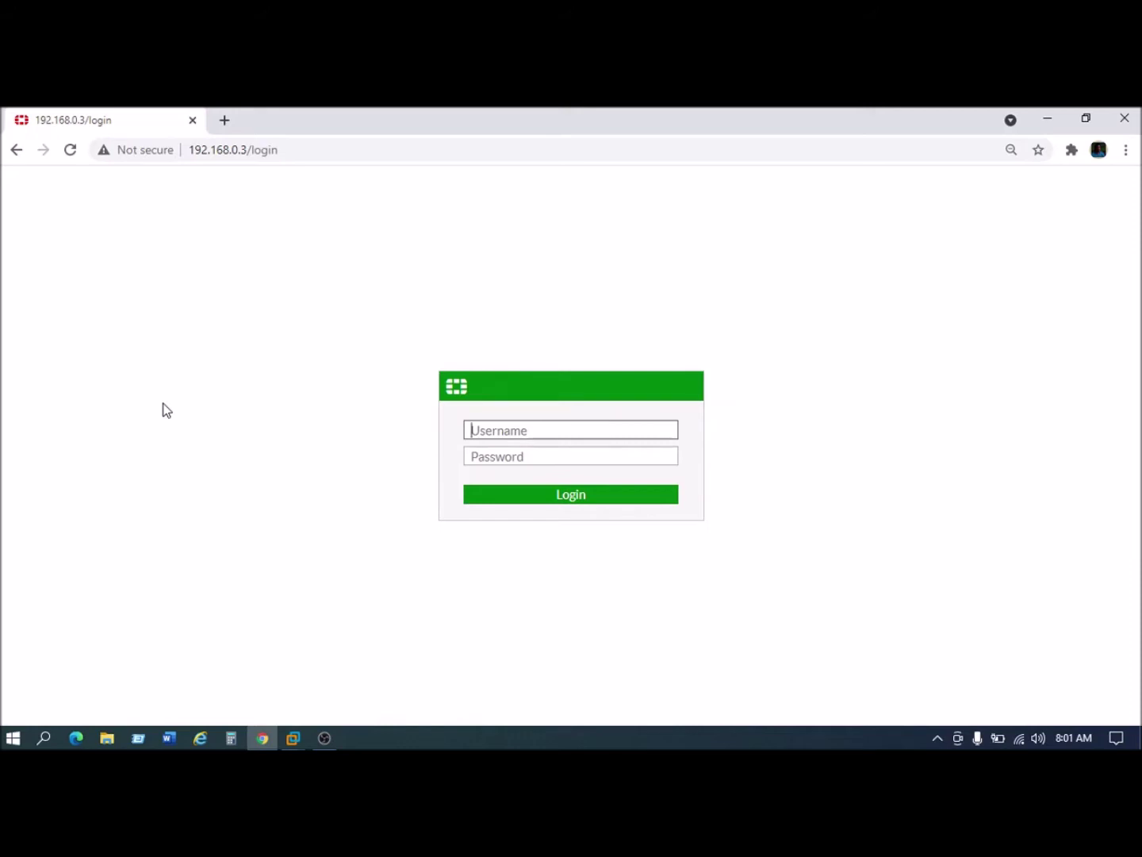
Step: Sign in to FortiGate with the admin username and its password
{"action": "type", "text": "admin"}
{"action": "key", "text": "Tab"}
{"action": "type", "text": "admin1"}
{"action": "key", "text": "Return"}
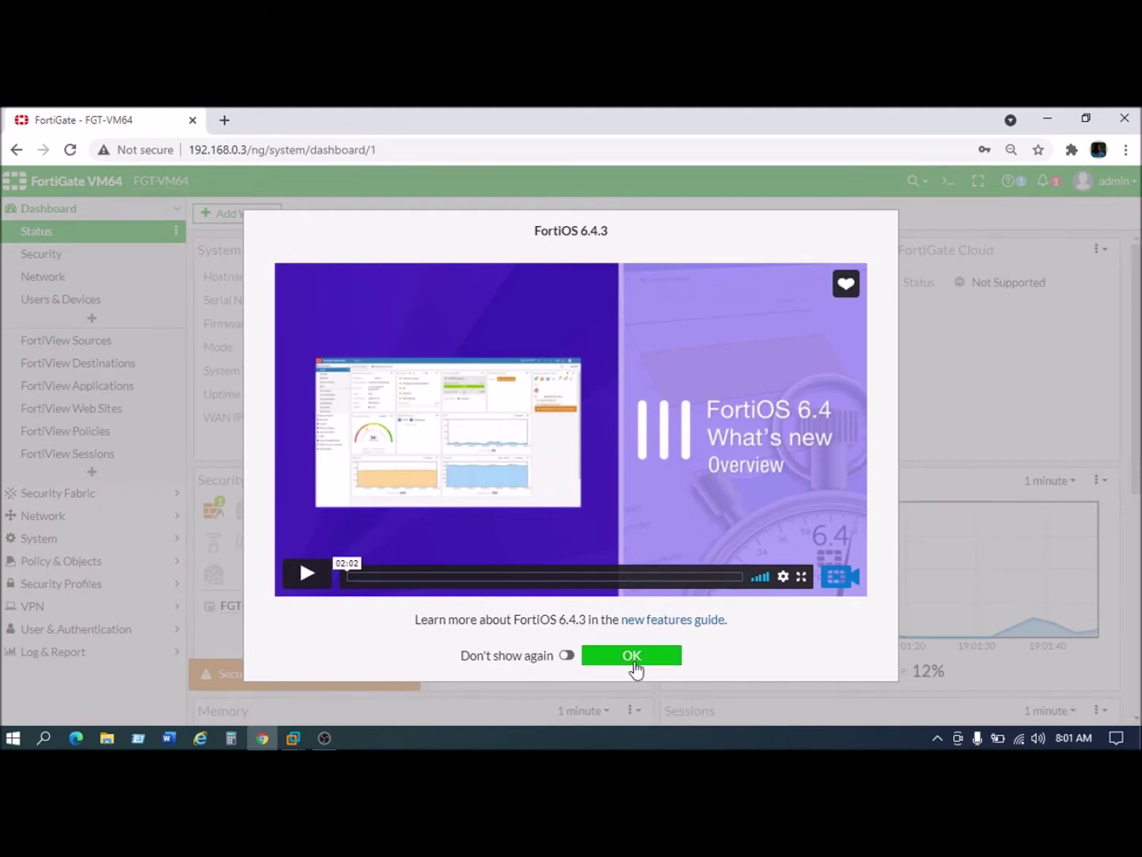
Step: Close the FortiOS 6.4.3 what's-new dialog to reveal the full Status dashboard
{"action": "left_click", "coordinate": [632, 656]}
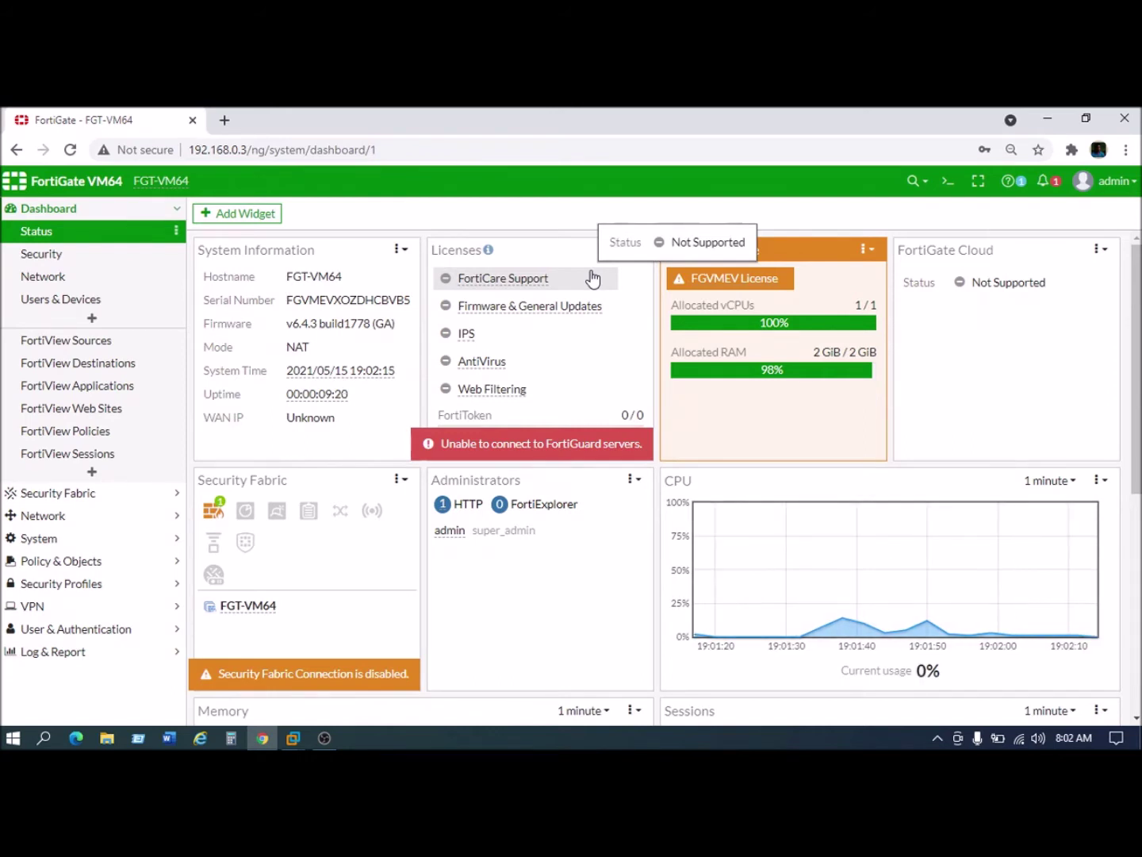
Step: Go to Configuration > Backup from the admin account menu
{"action": "left_click", "coordinate": [1134, 187]}
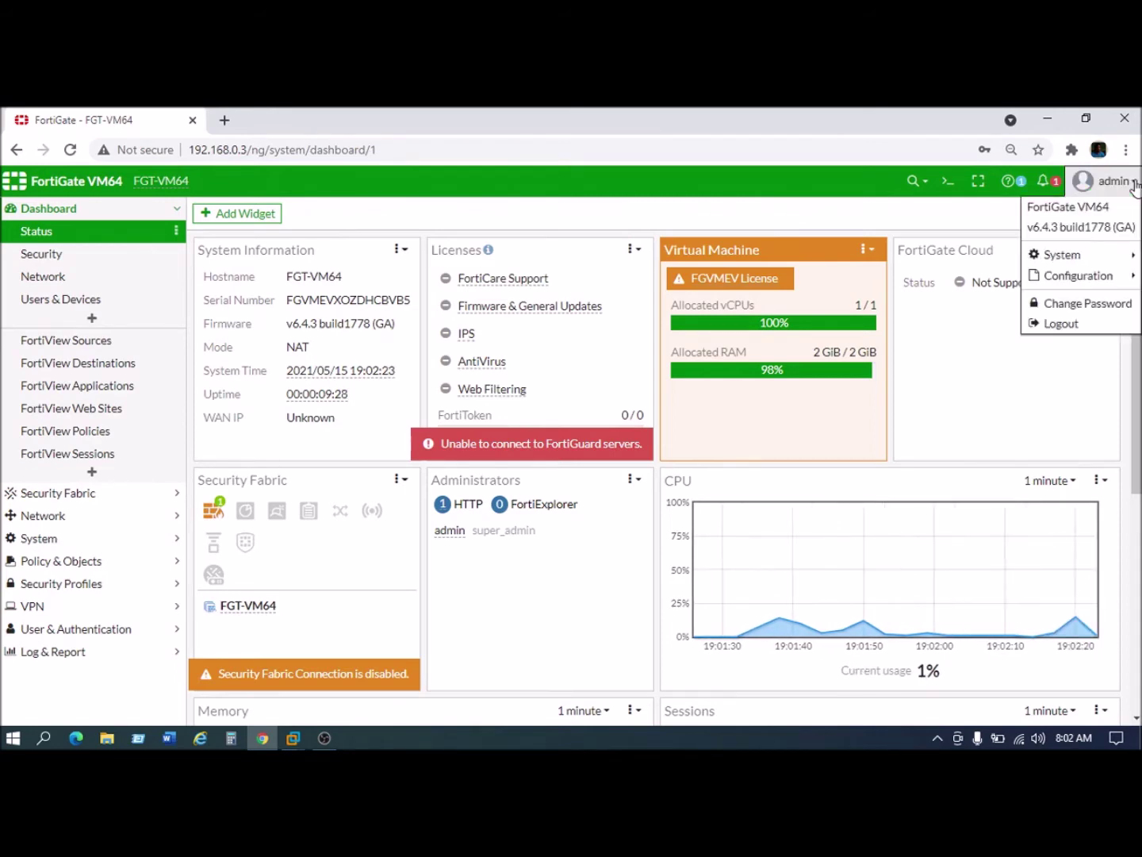
{"action": "mouse_move", "coordinate": [1094, 276]}
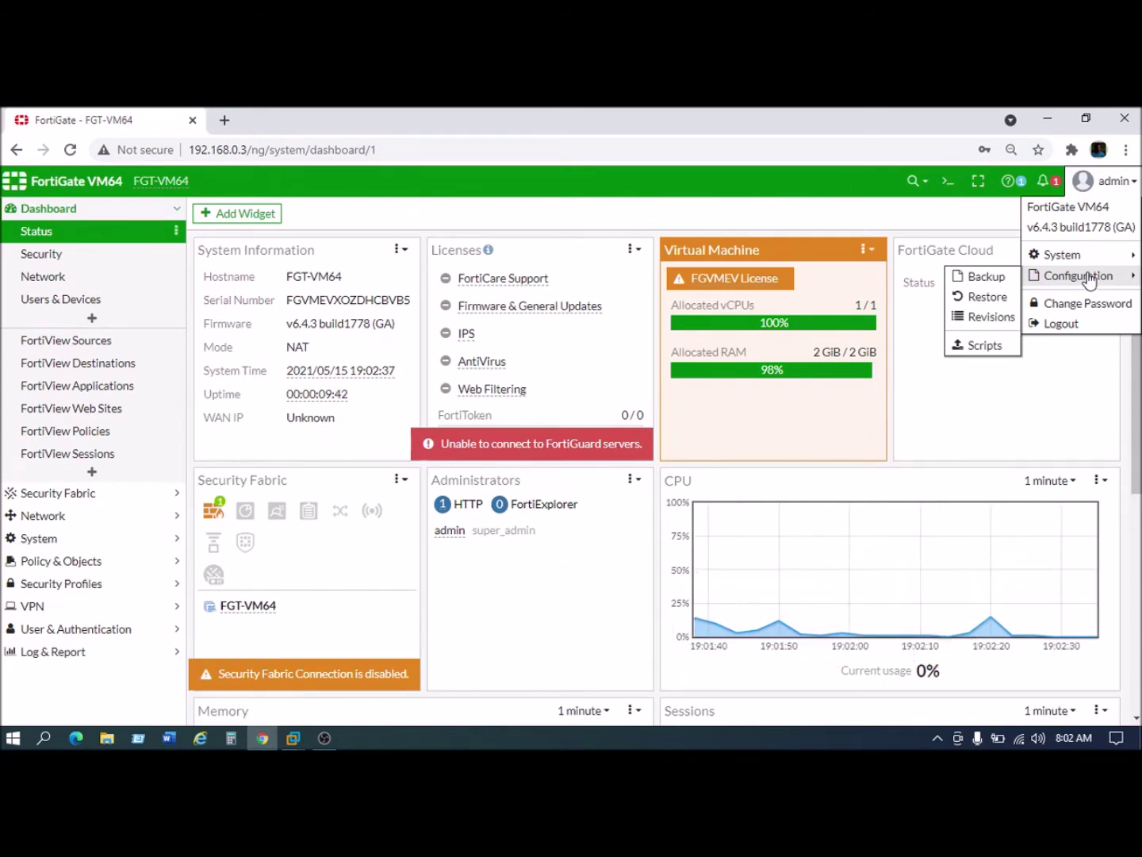
{"action": "left_click", "coordinate": [998, 277]}
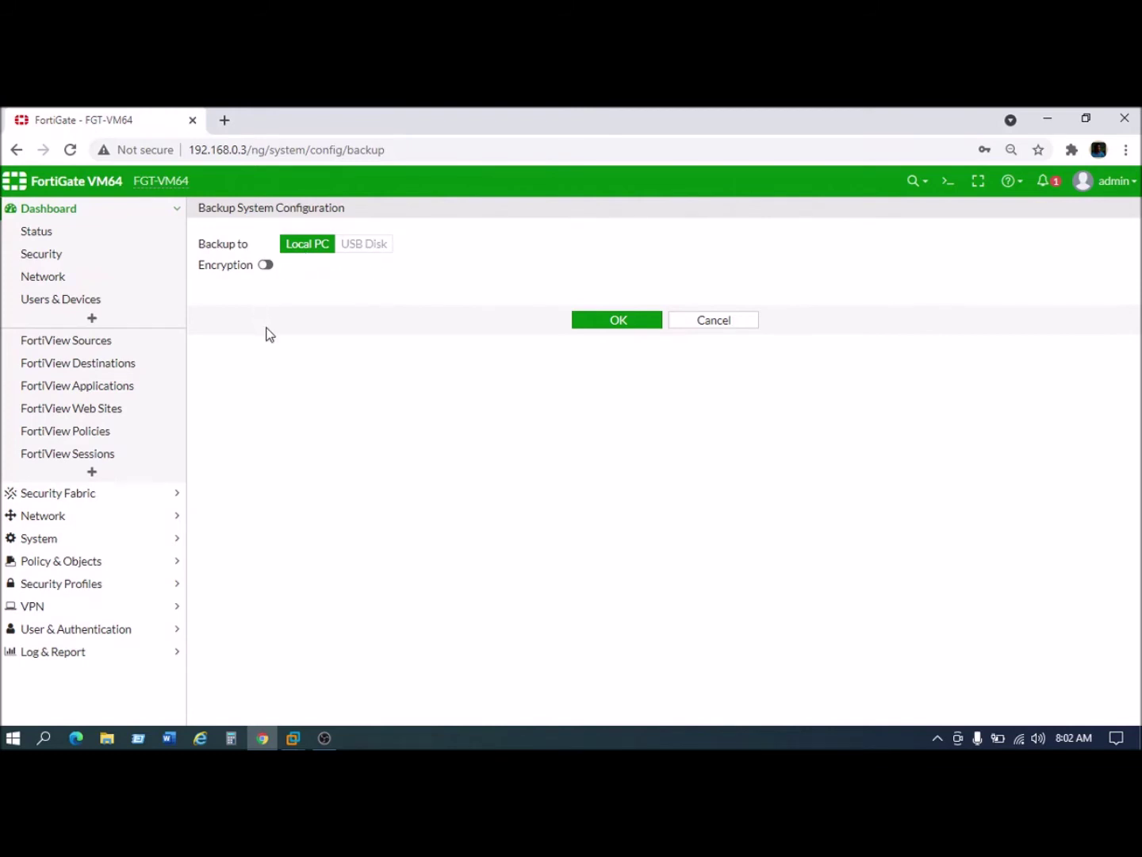
Step: Enable backup encryption and put the cursor in the empty Password field
{"action": "left_click", "coordinate": [266, 266]}
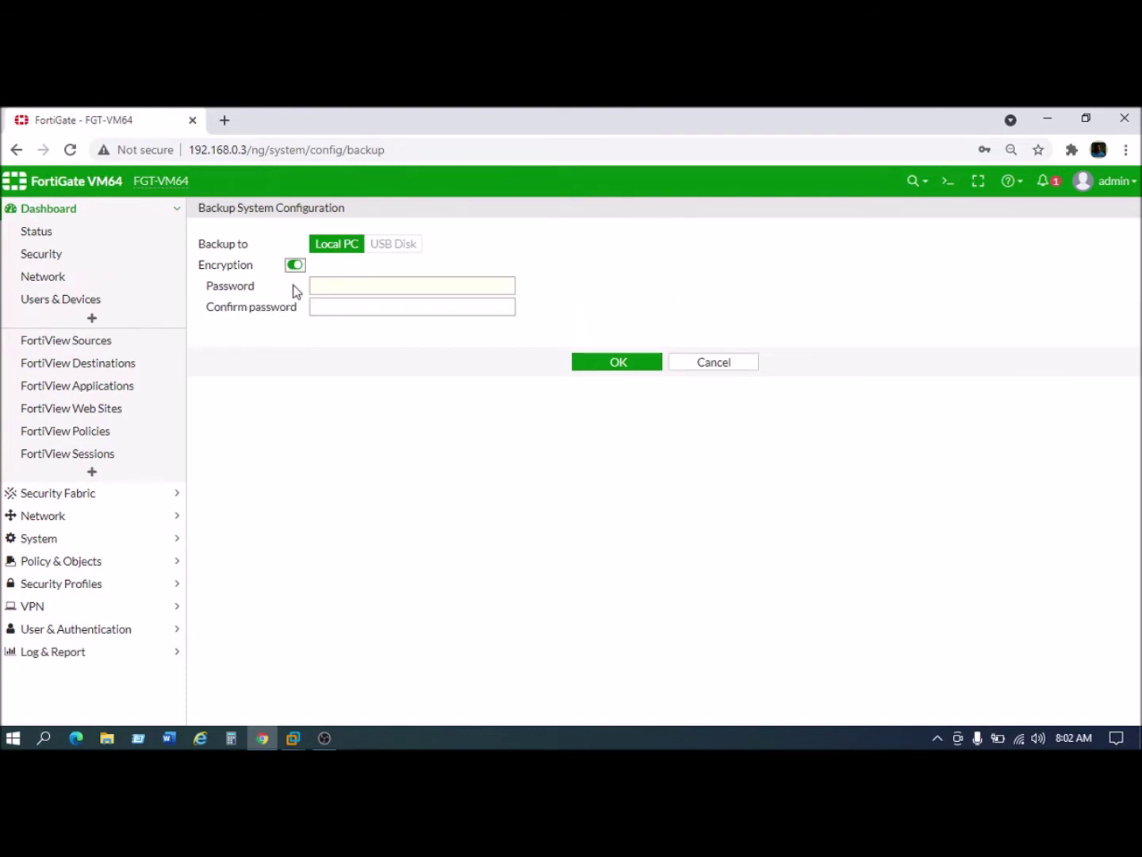
{"action": "left_click", "coordinate": [329, 285]}
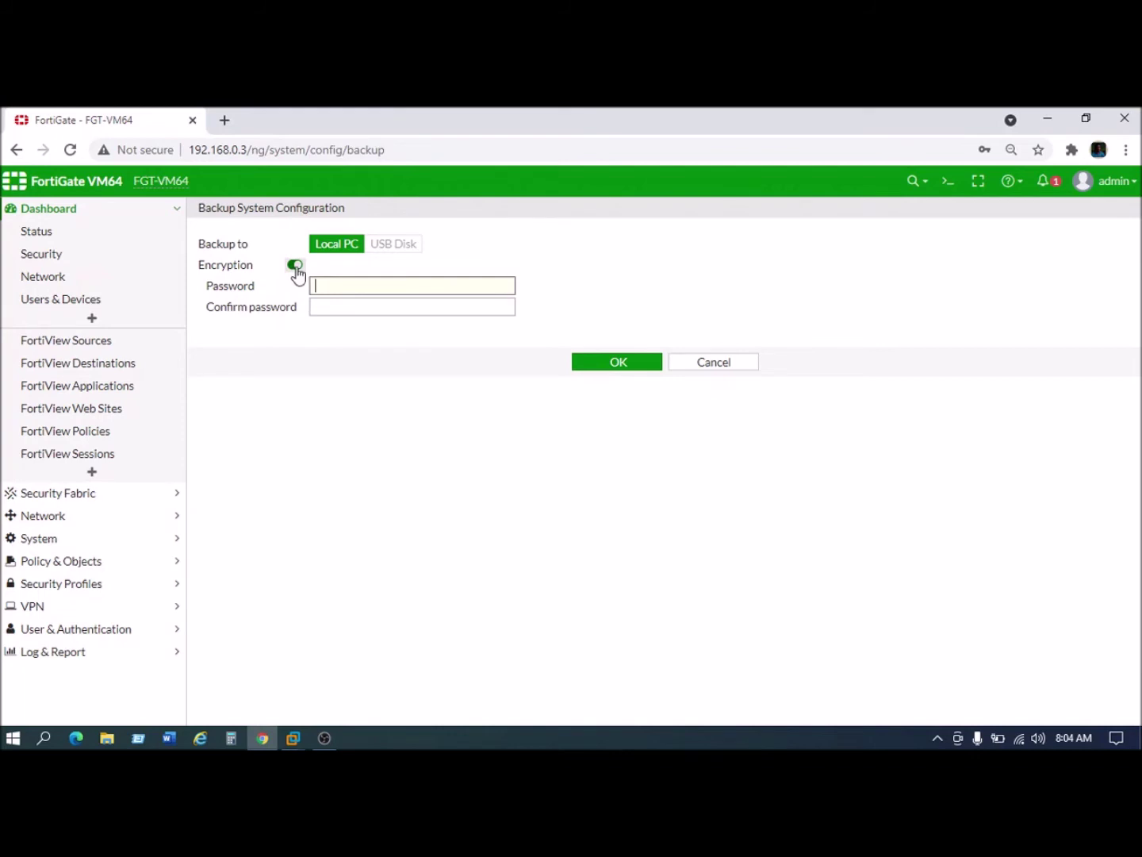
Step: Download an unencrypted backup, FGT-VM64_6-4_1778_202105151904.conf, and open it in Notepad
{"action": "left_click", "coordinate": [295, 264]}
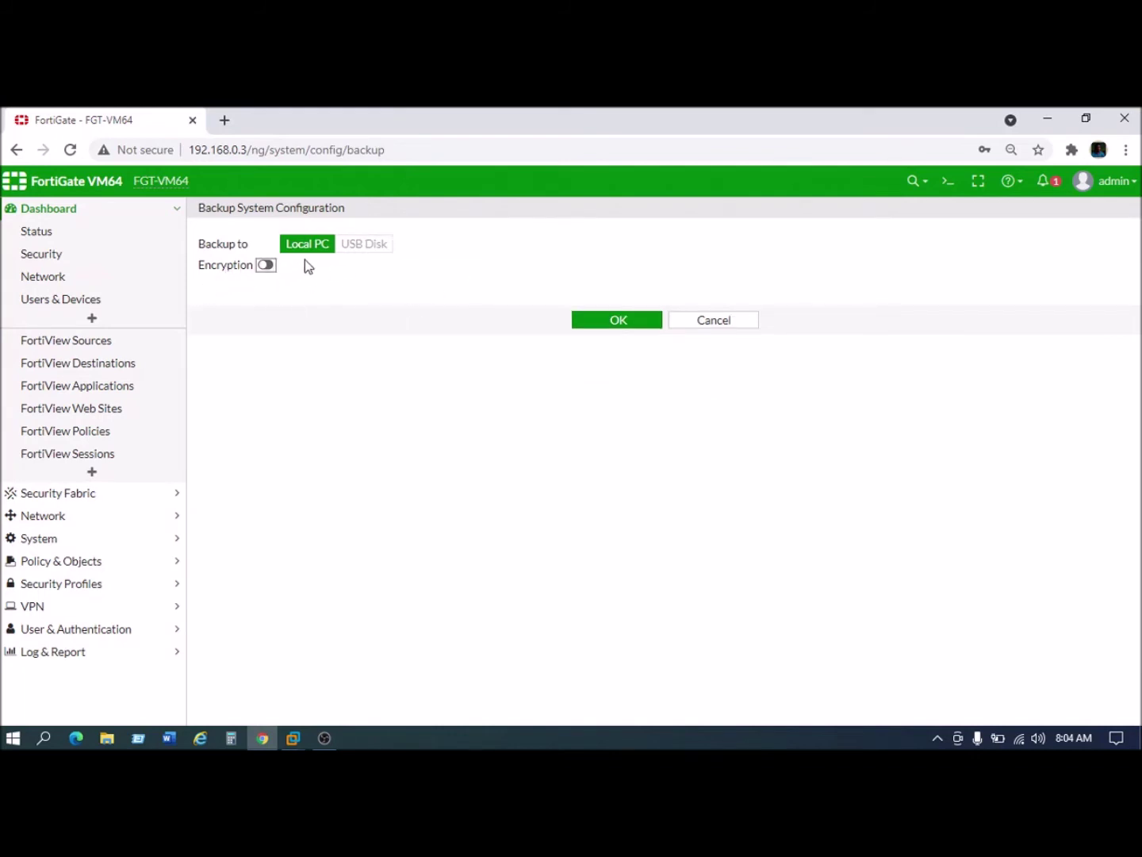
{"action": "left_click", "coordinate": [600, 324]}
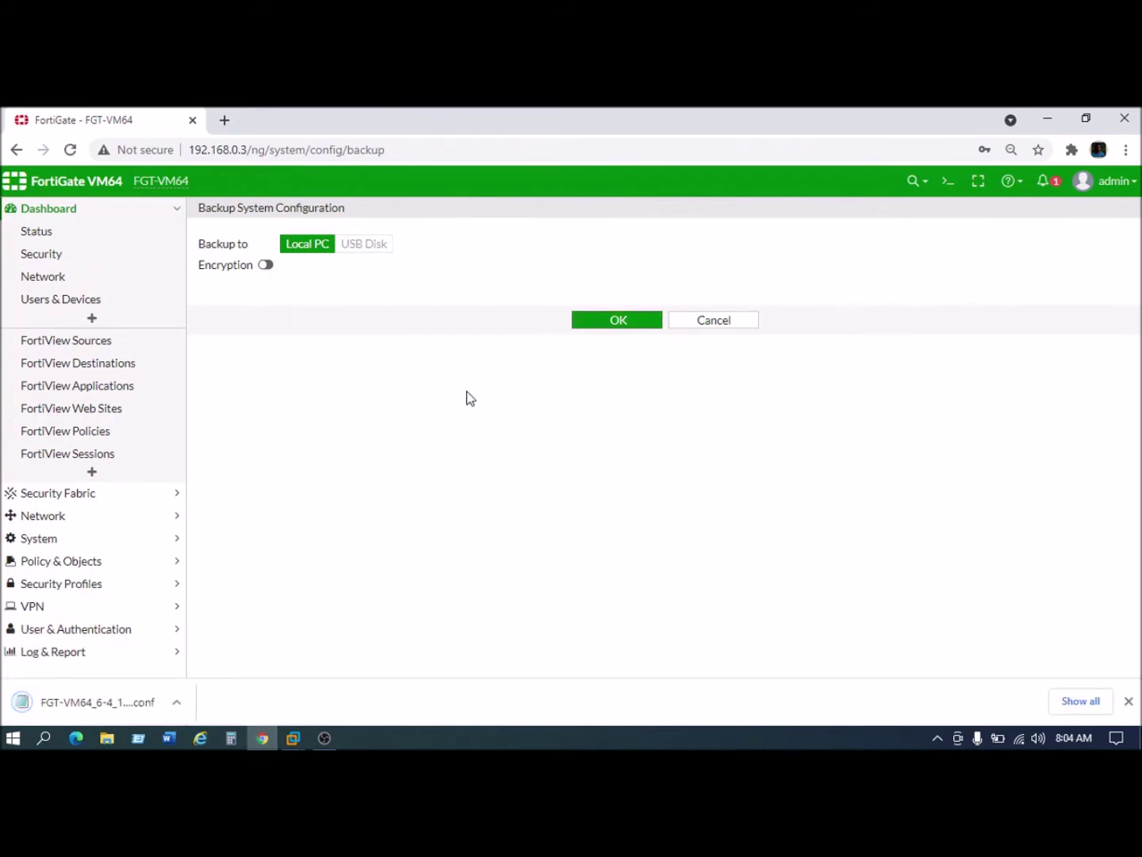
{"action": "left_click", "coordinate": [111, 706]}
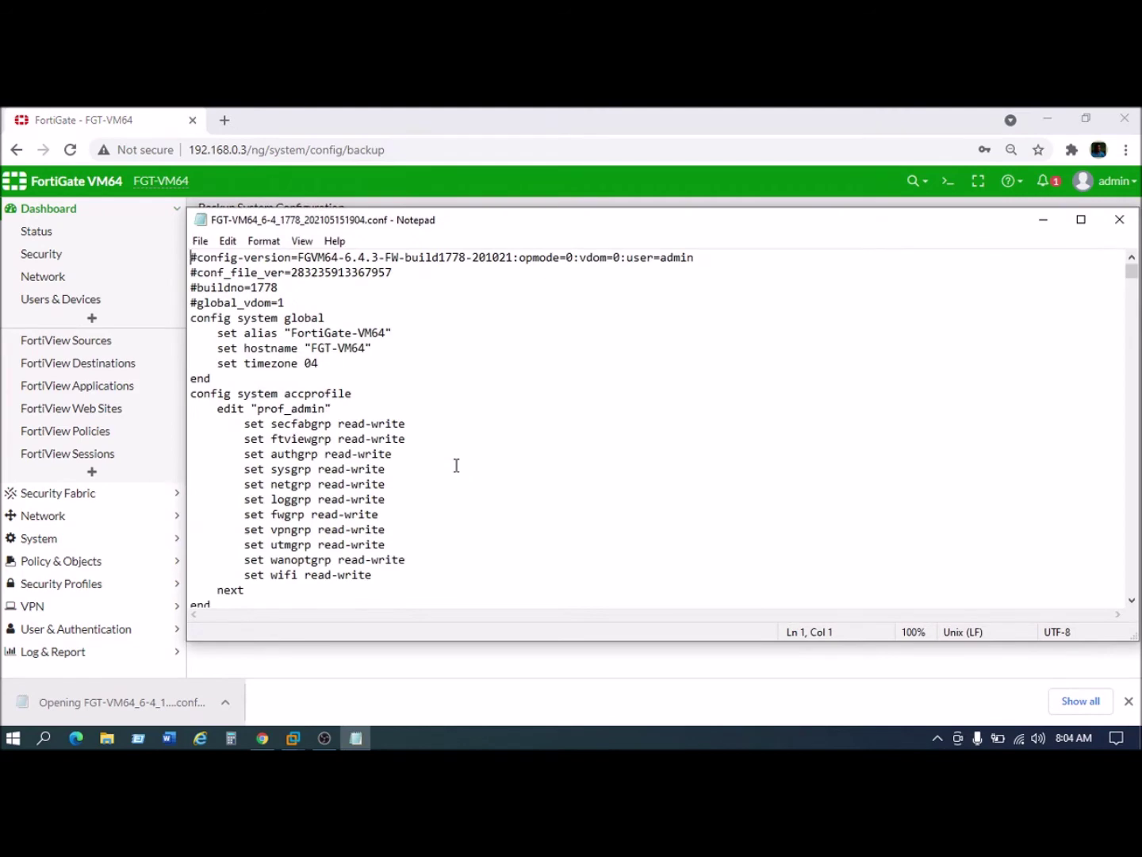
Step: Scroll through the plain-text configuration backup in Notepad
{"action": "scroll", "coordinate": [454, 460], "scroll_direction": "down", "scroll_amount": 10}
{"action": "scroll", "coordinate": [452, 444], "scroll_direction": "down", "scroll_amount": 20}
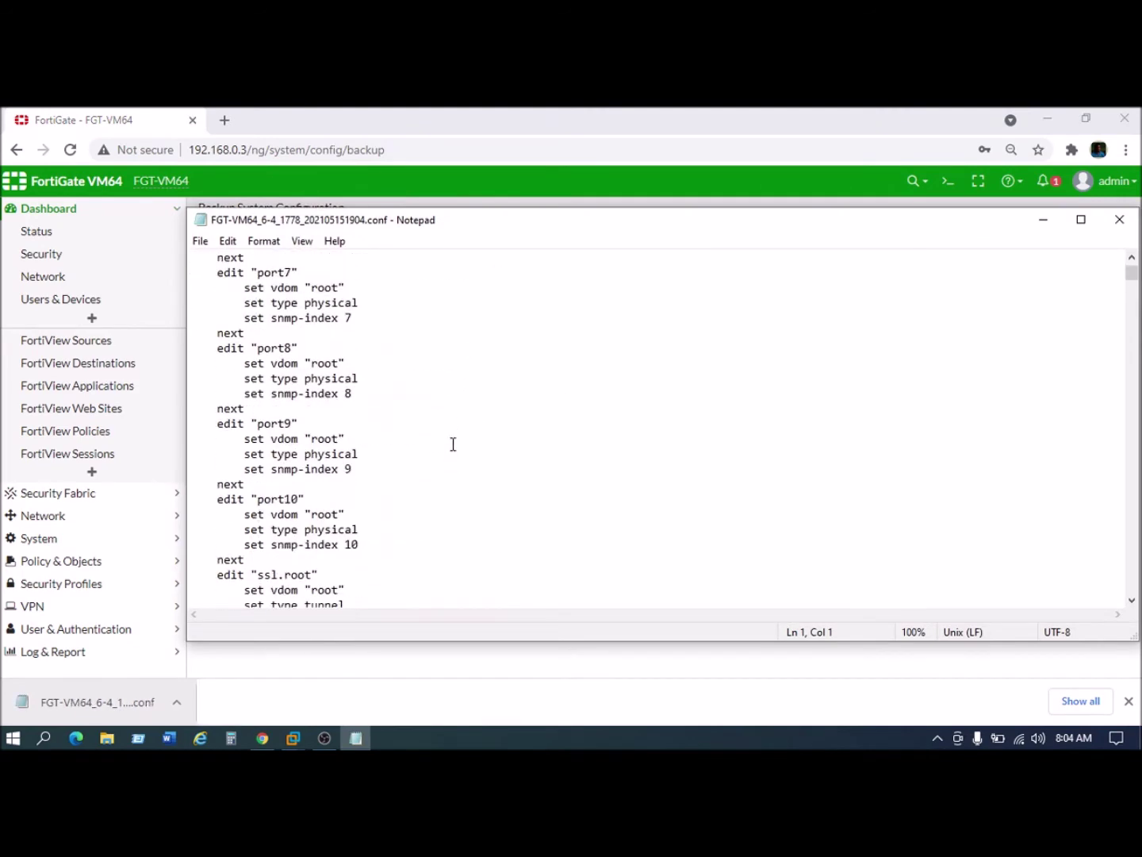
{"action": "scroll", "coordinate": [453, 445], "scroll_direction": "up", "scroll_amount": 4}
{"action": "scroll", "coordinate": [452, 444], "scroll_direction": "down", "scroll_amount": 10}
{"action": "scroll", "coordinate": [453, 444], "scroll_direction": "up", "scroll_amount": 17}
{"action": "scroll", "coordinate": [453, 444], "scroll_direction": "up", "scroll_amount": 20}
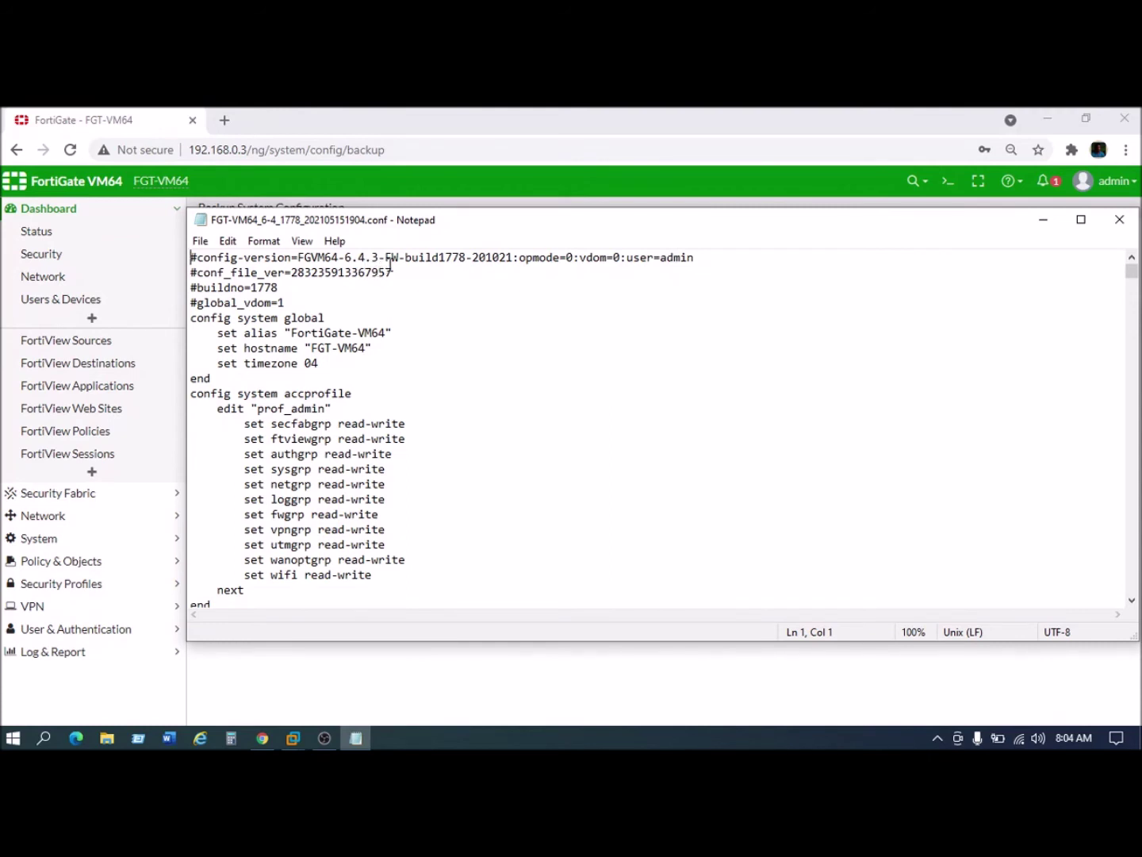
Step: Highlight firmware version 6.4.3 and build 1778 in line 1, then close Notepad
{"action": "left_click_drag", "start_coordinate": [344, 257], "coordinate": [385, 258]}
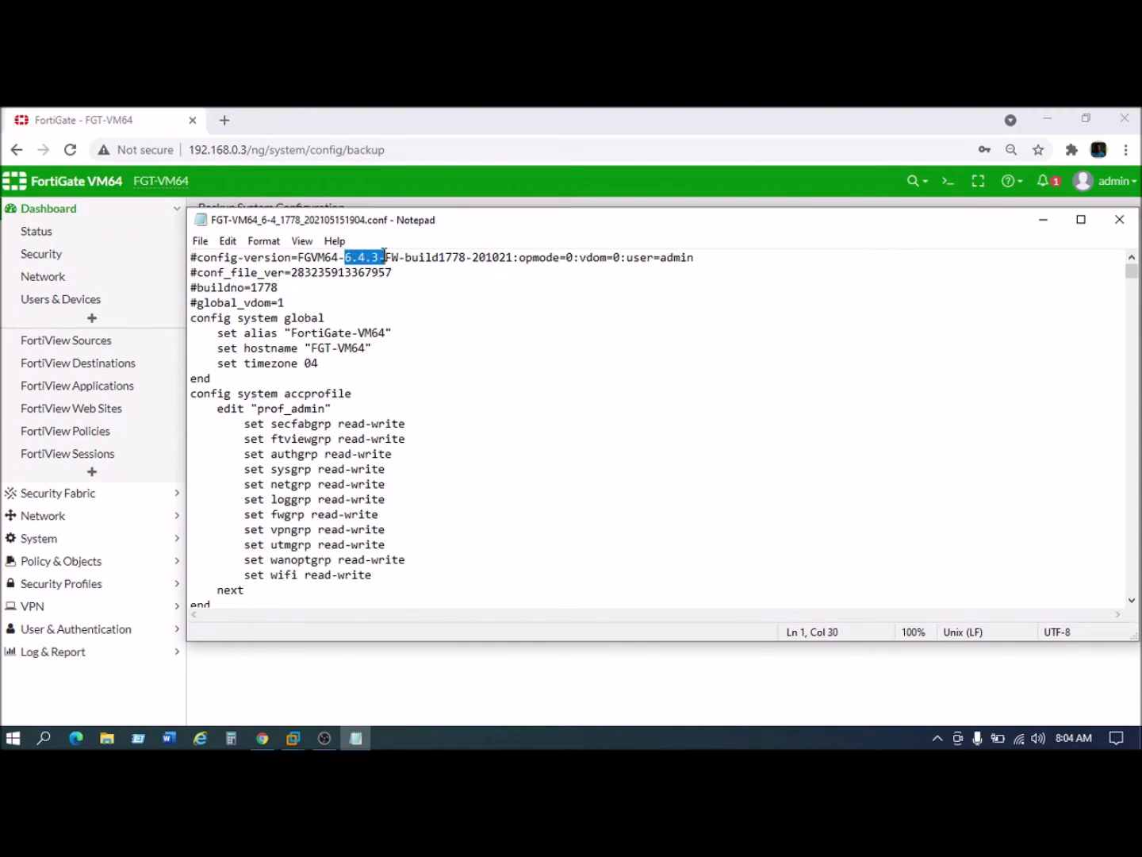
{"action": "left_click", "coordinate": [400, 258]}
{"action": "left_click_drag", "start_coordinate": [439, 258], "coordinate": [446, 257]}
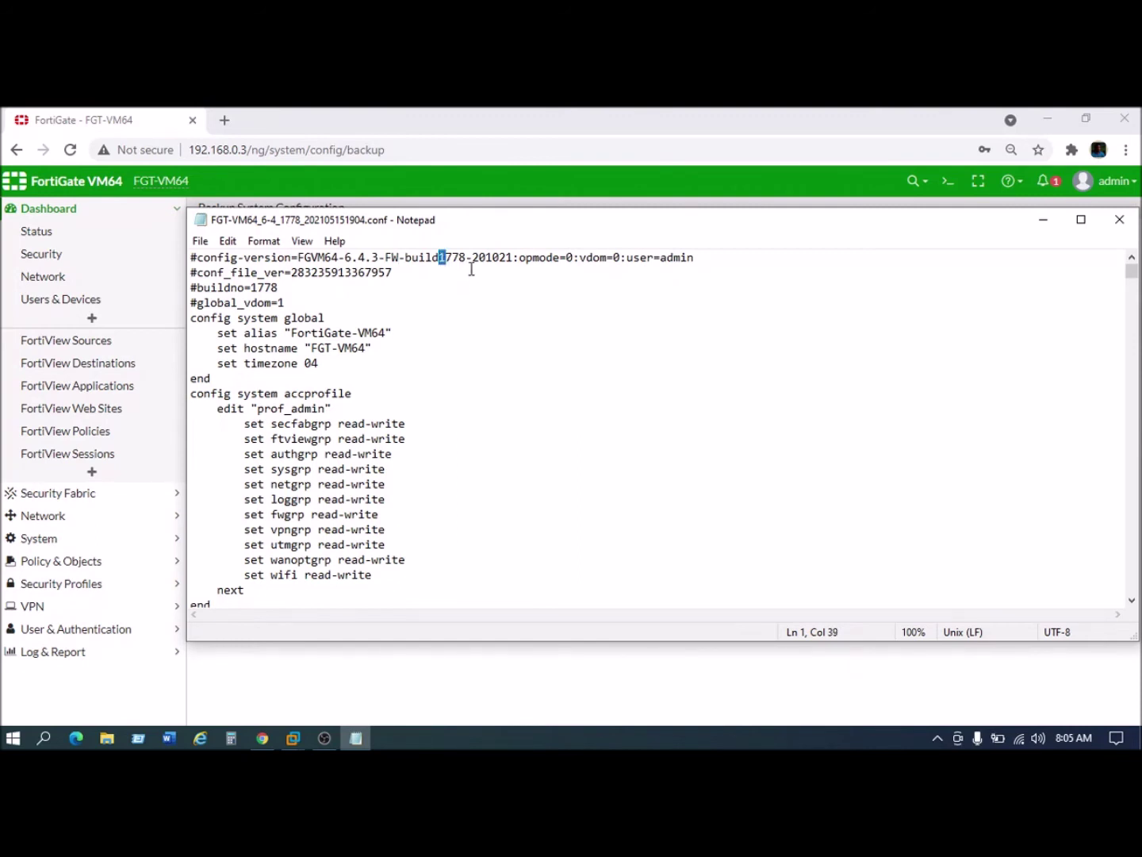
{"action": "left_click", "coordinate": [473, 261]}
{"action": "left_click_drag", "start_coordinate": [468, 258], "coordinate": [193, 261]}
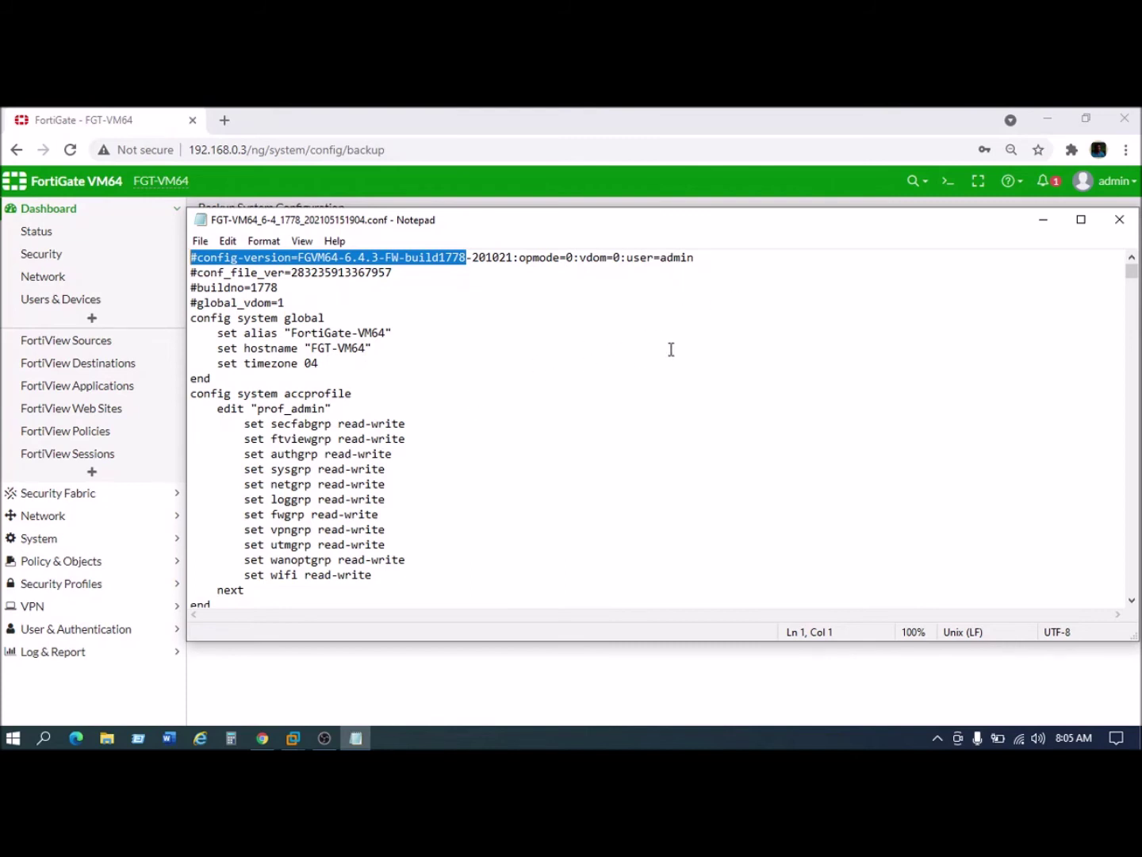
{"action": "left_click", "coordinate": [1119, 222]}
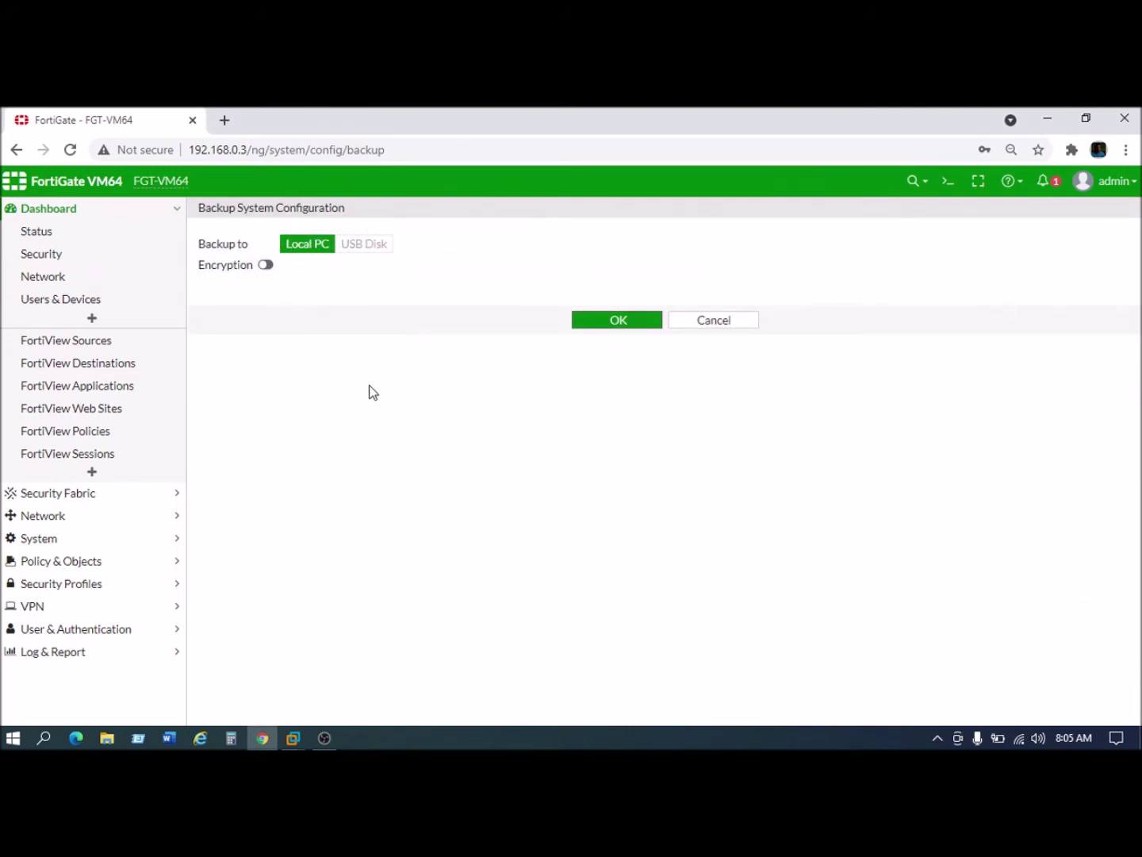
Step: Download a password-encrypted backup, FGT-VM64_6-4_1778_202105151906.conf, and open it in Notepad
{"action": "left_click", "coordinate": [267, 265]}
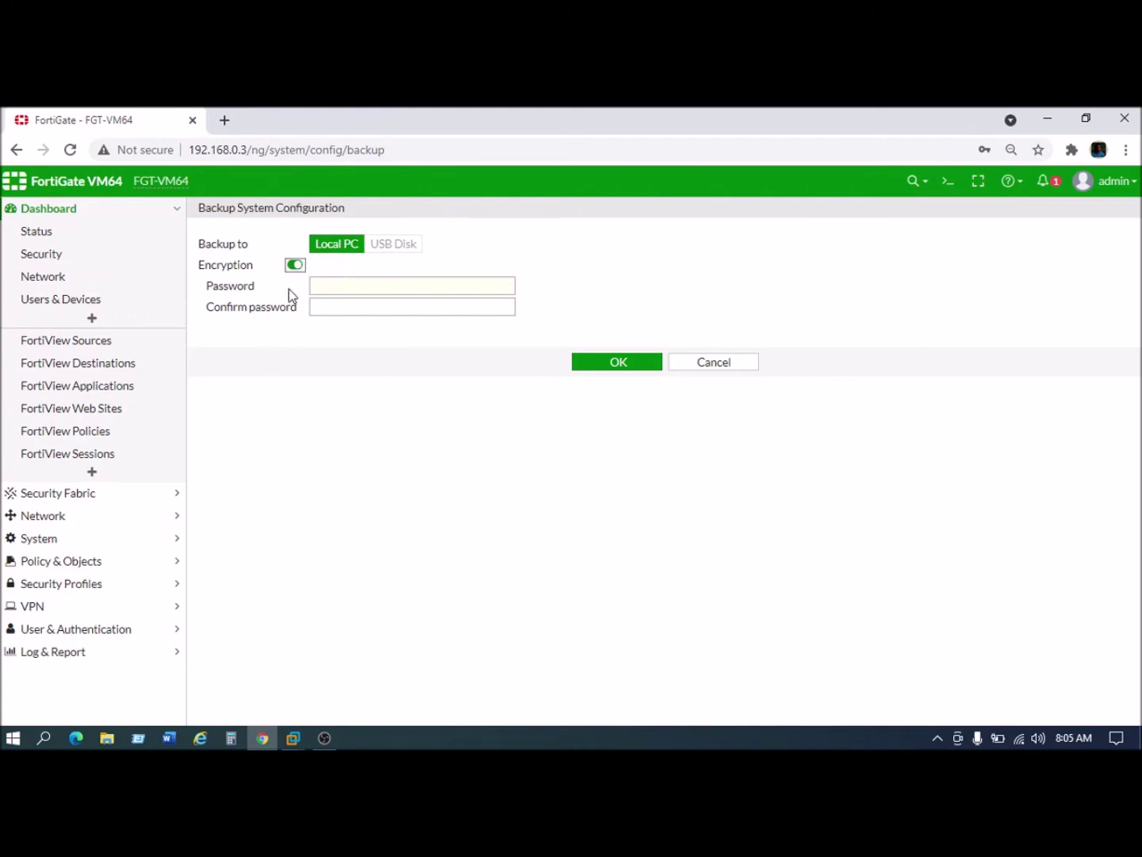
{"action": "left_click", "coordinate": [327, 288]}
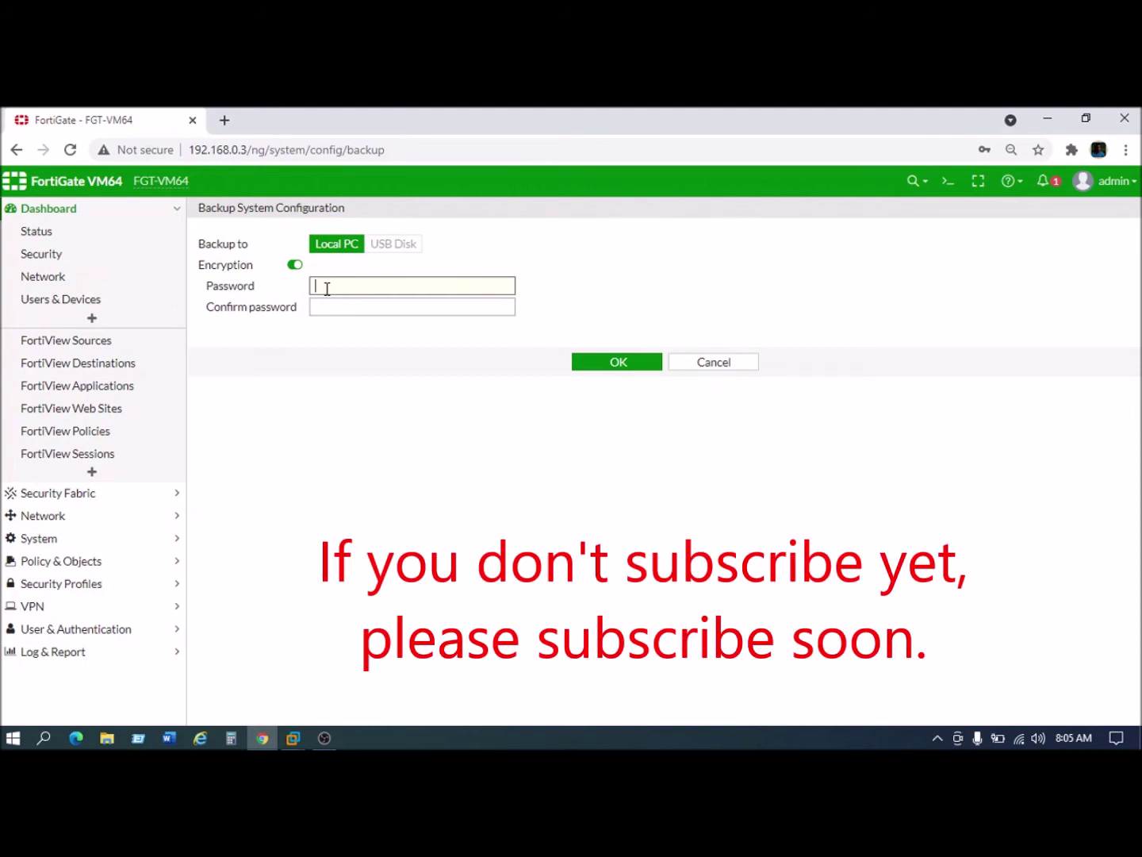
{"action": "type", "text": "••••••••"}
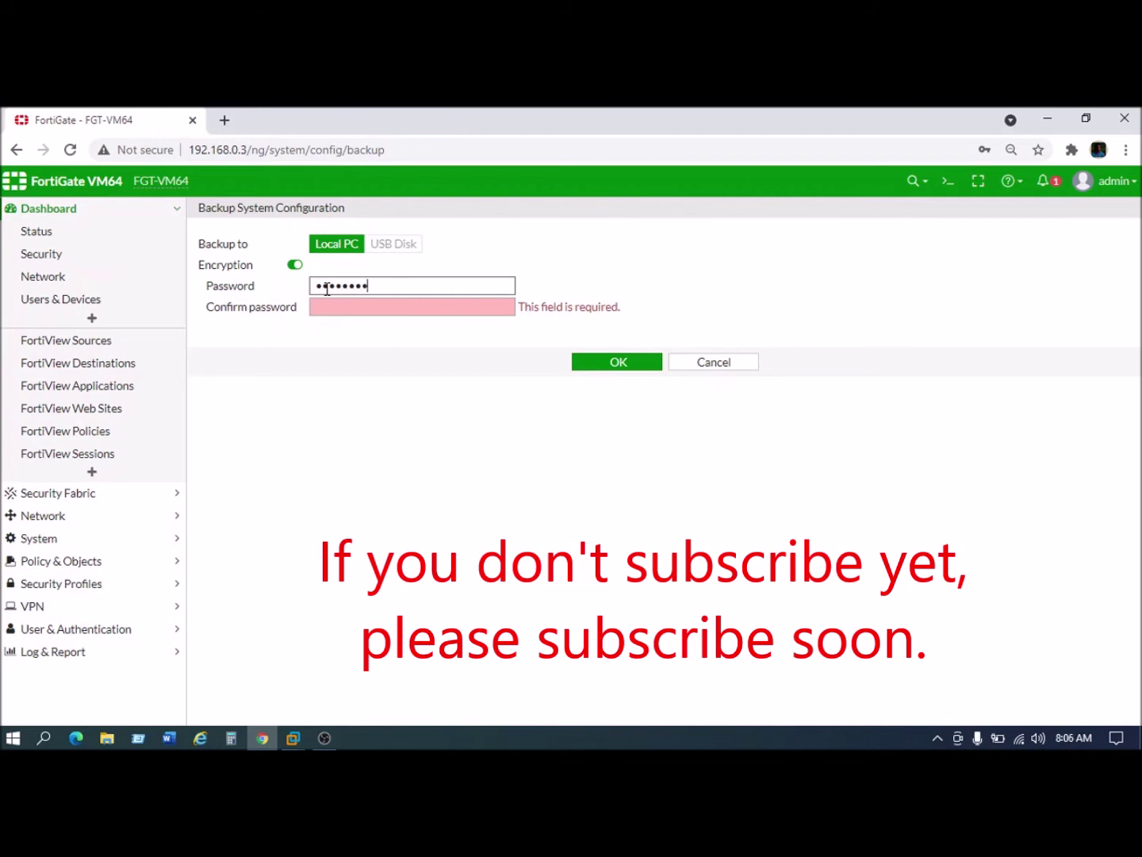
{"action": "left_click", "coordinate": [347, 303]}
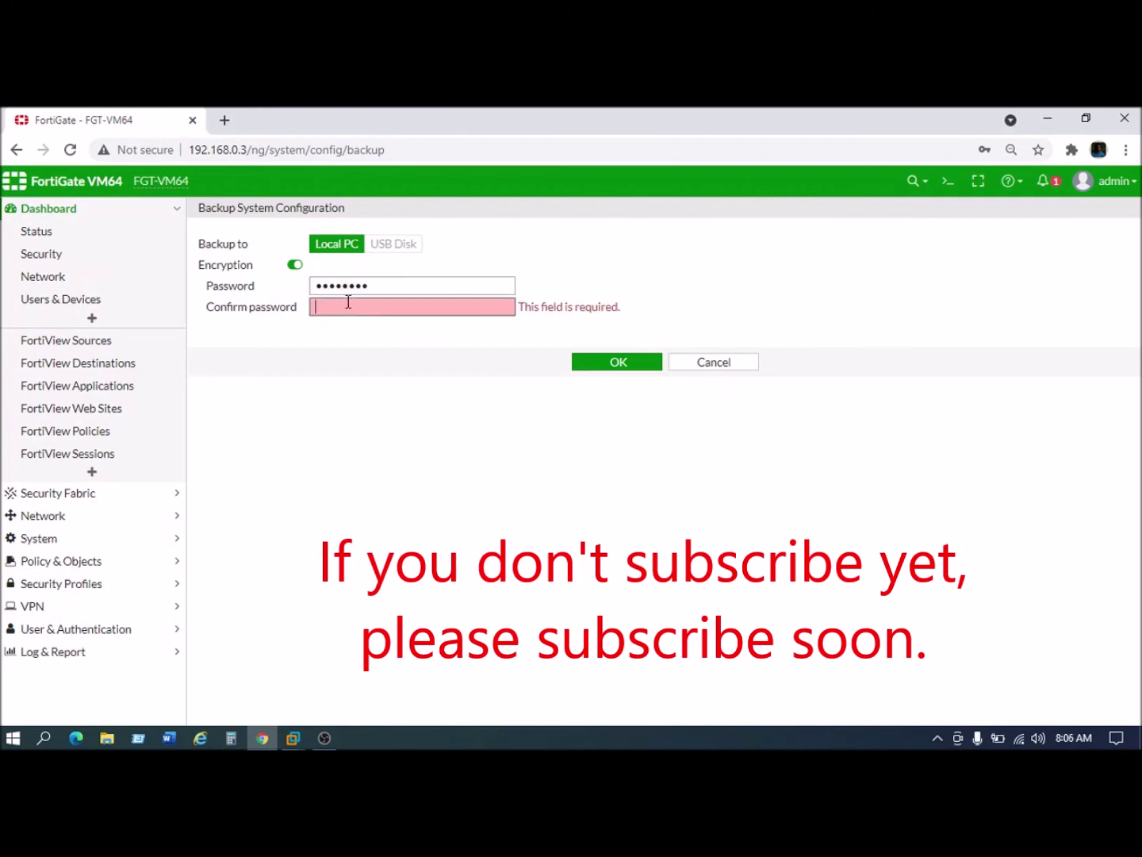
{"action": "type", "text": "••"}
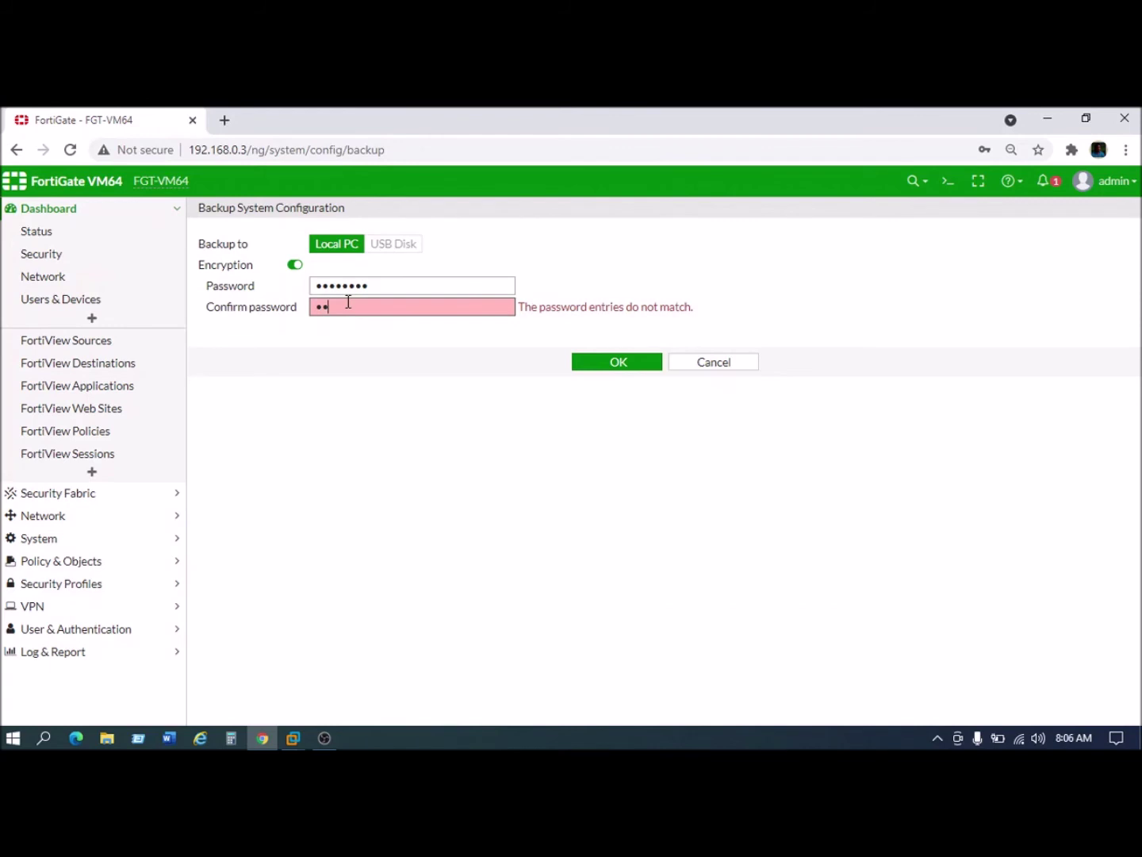
{"action": "type", "text": "•••••••"}
{"action": "left_click", "coordinate": [602, 365]}
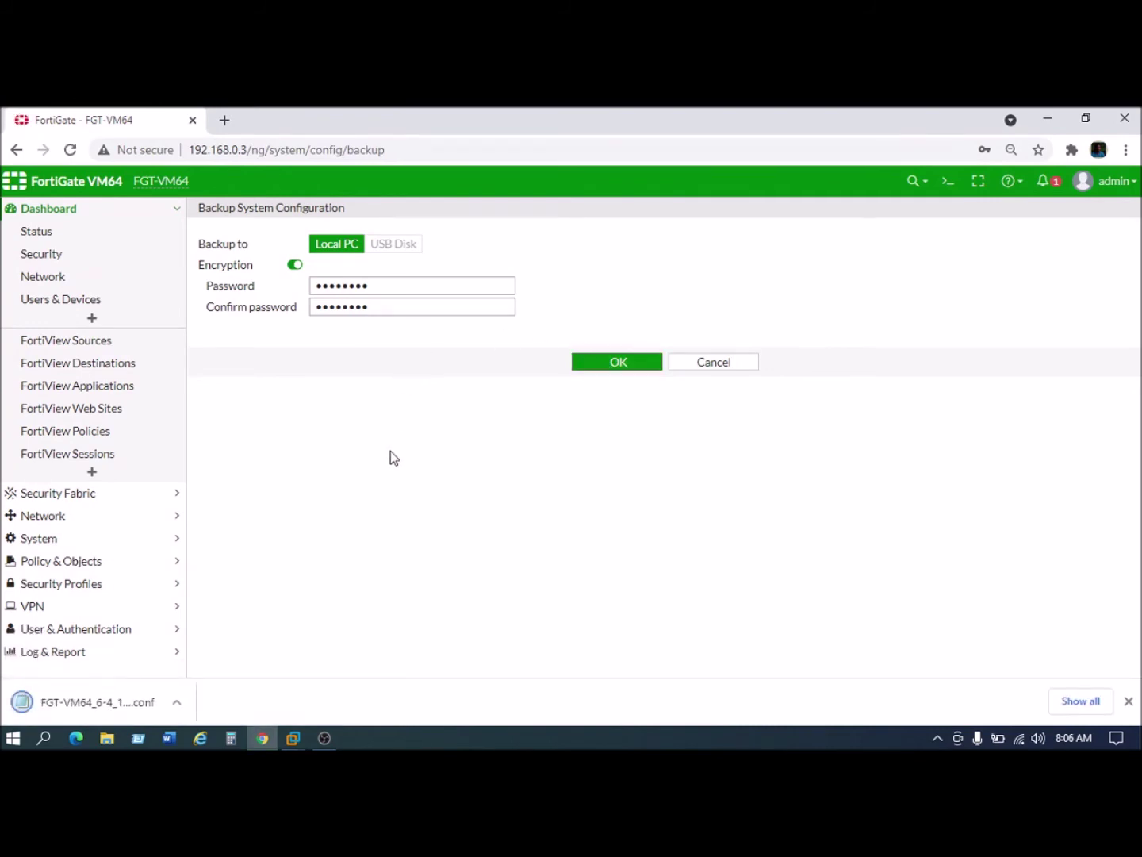
{"action": "left_click", "coordinate": [103, 701]}
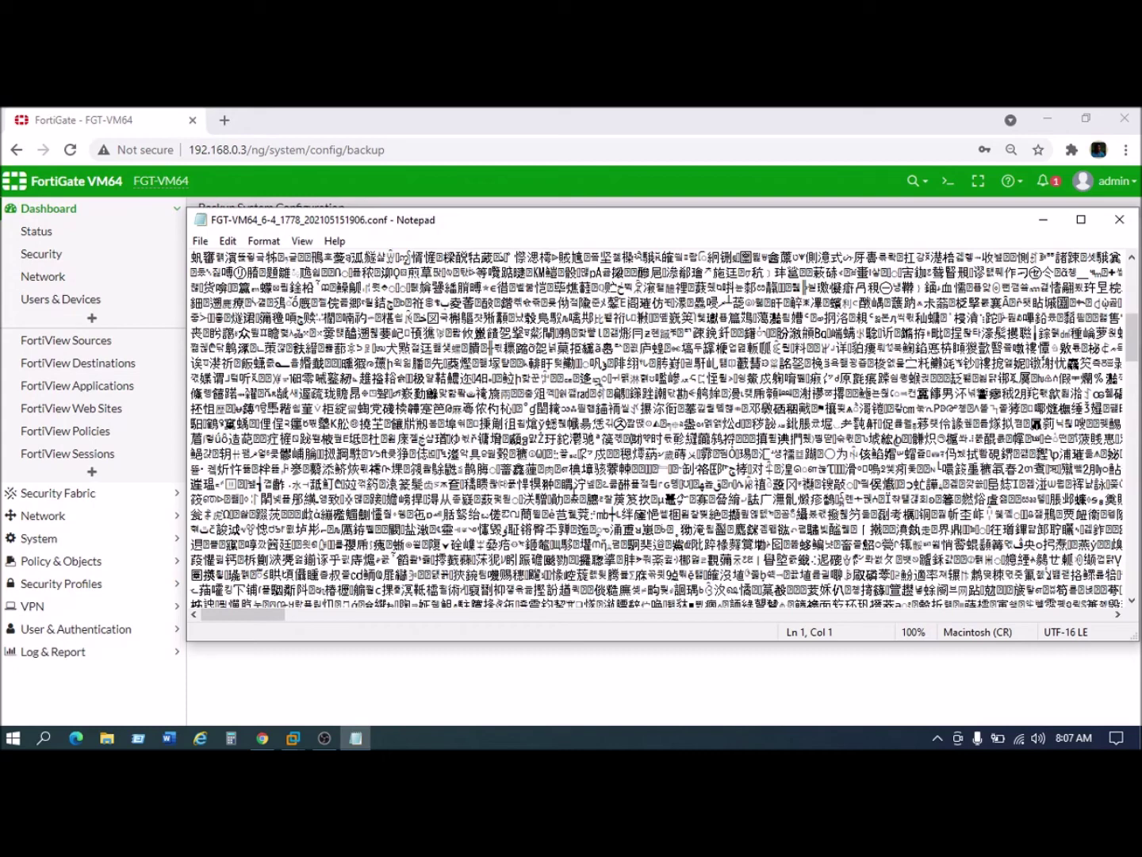
Step: Scroll through the encrypted .conf, confirming it holds only scrambled characters
{"action": "scroll", "coordinate": [698, 435], "scroll_direction": "up", "scroll_amount": 1}
{"action": "scroll", "coordinate": [1012, 331], "scroll_direction": "up", "scroll_amount": 4}
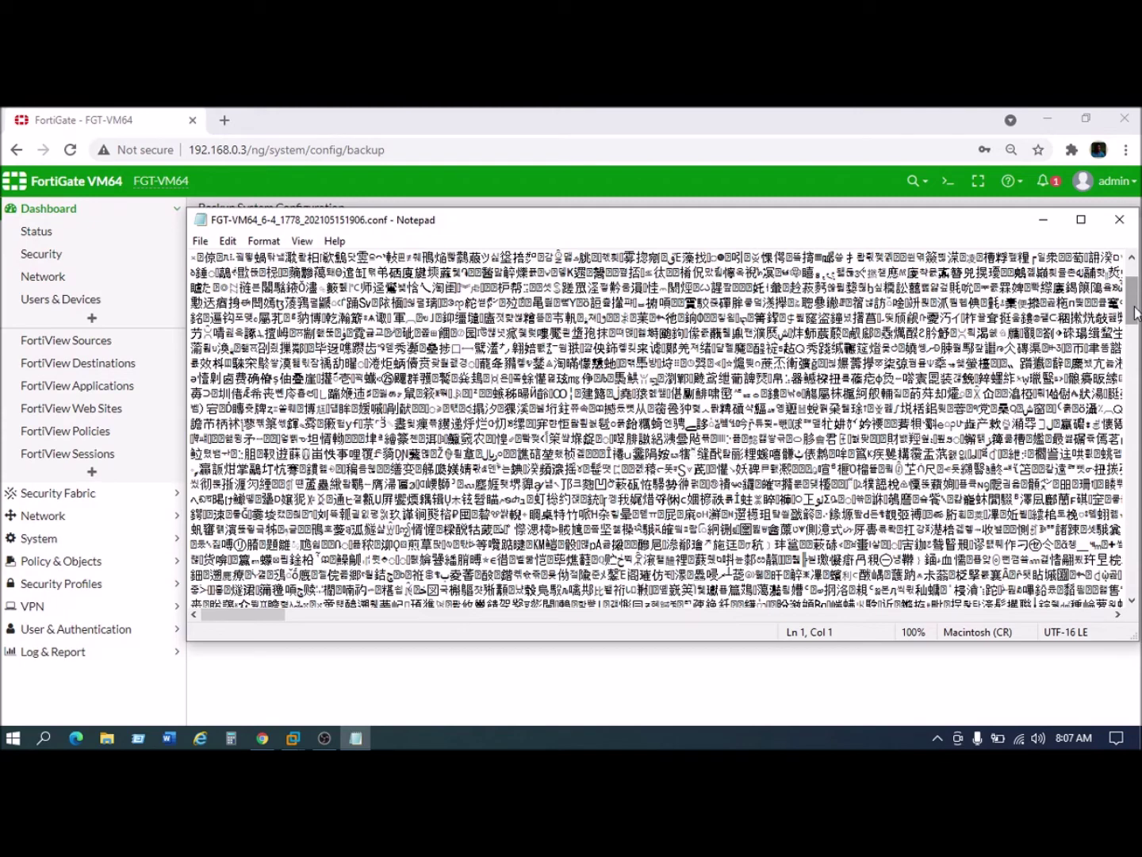
{"action": "scroll", "coordinate": [1135, 305], "scroll_direction": "up", "scroll_amount": 2}
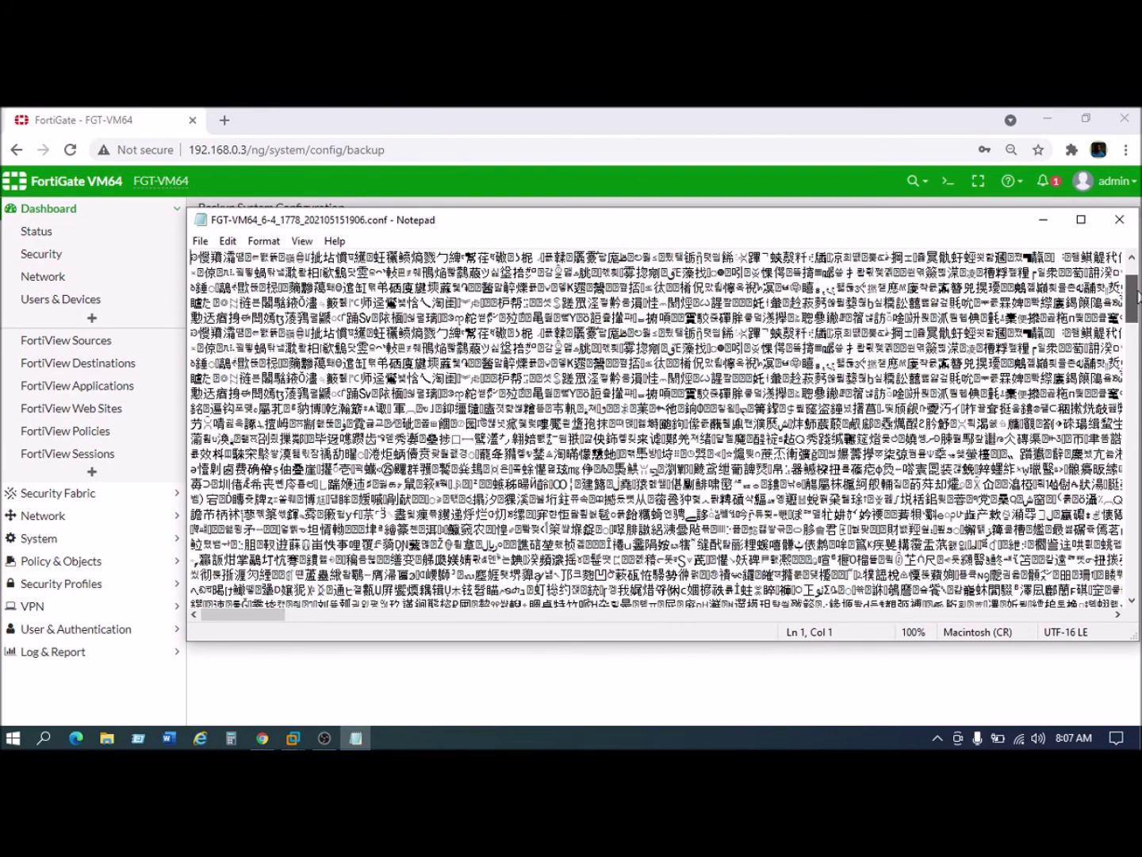
{"action": "scroll", "coordinate": [1137, 295], "scroll_direction": "up", "scroll_amount": 2}
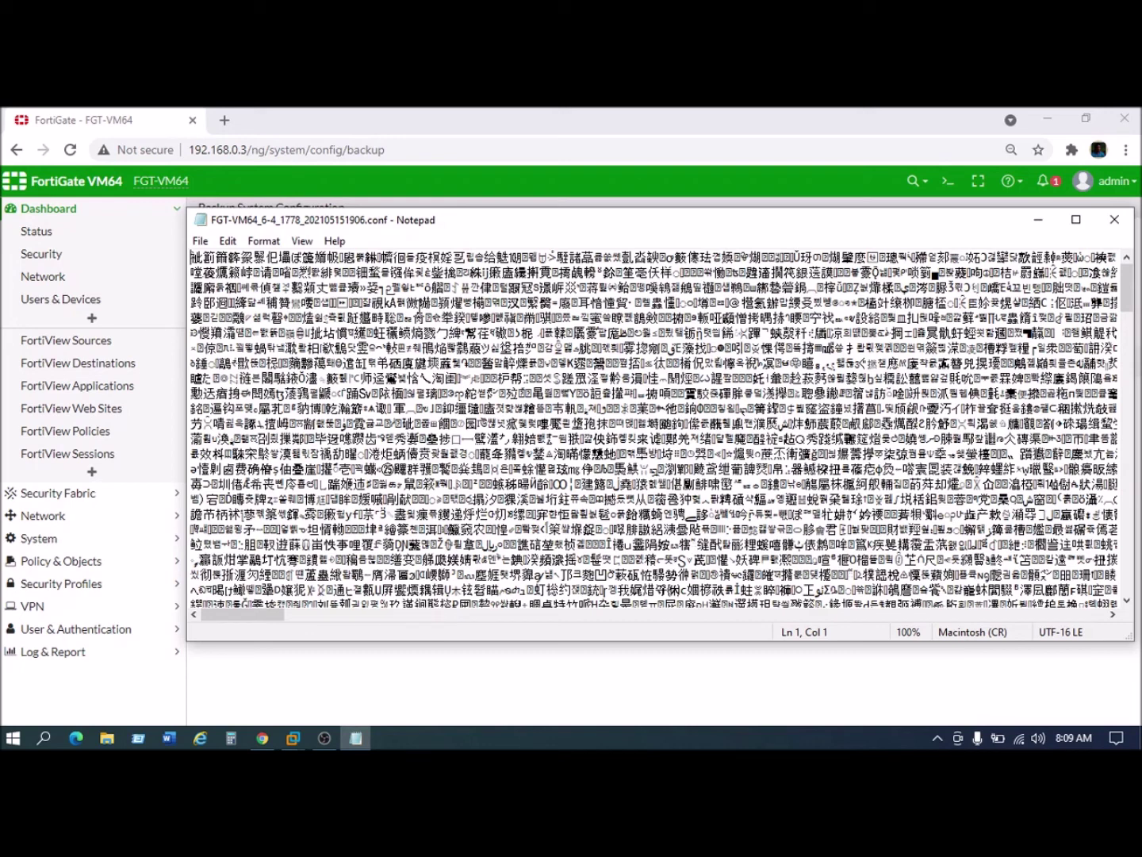
Step: Show File Explorer's Downloads folder listing both 315 KB .conf backups
{"action": "left_click", "coordinate": [109, 739]}
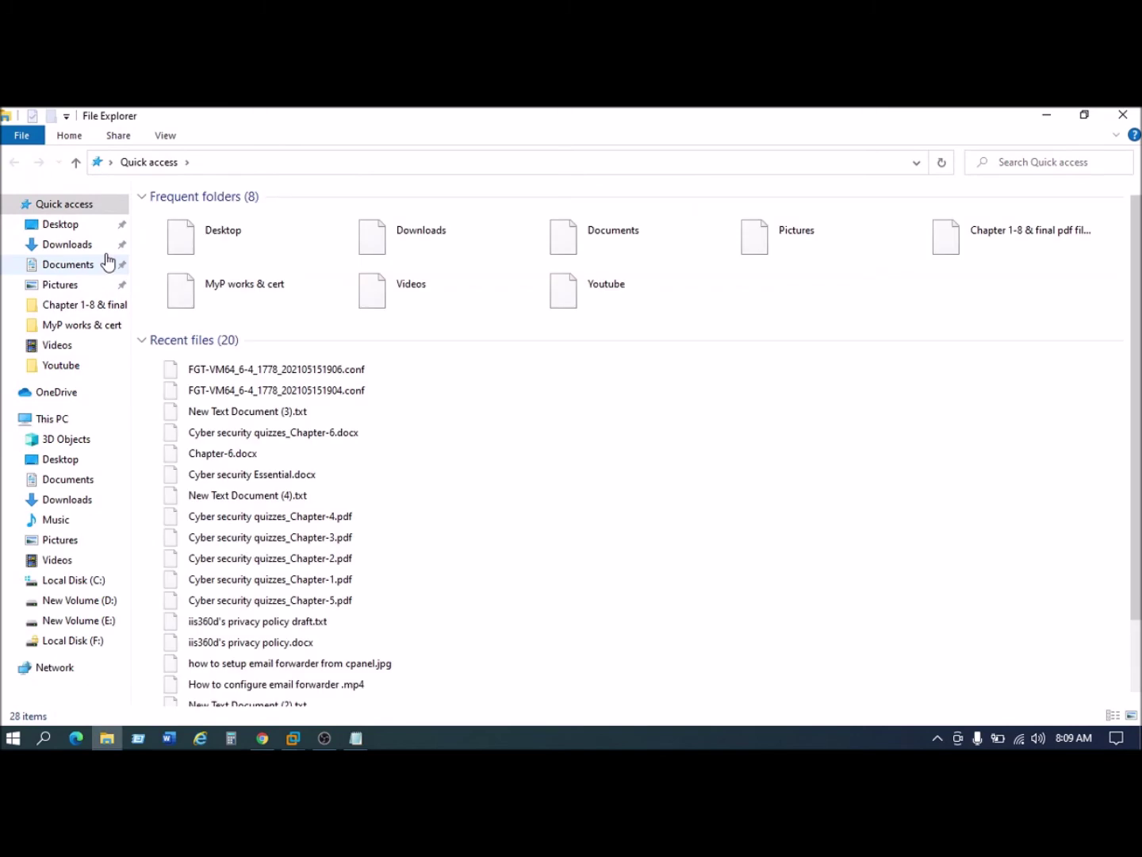
{"action": "left_click", "coordinate": [70, 244]}
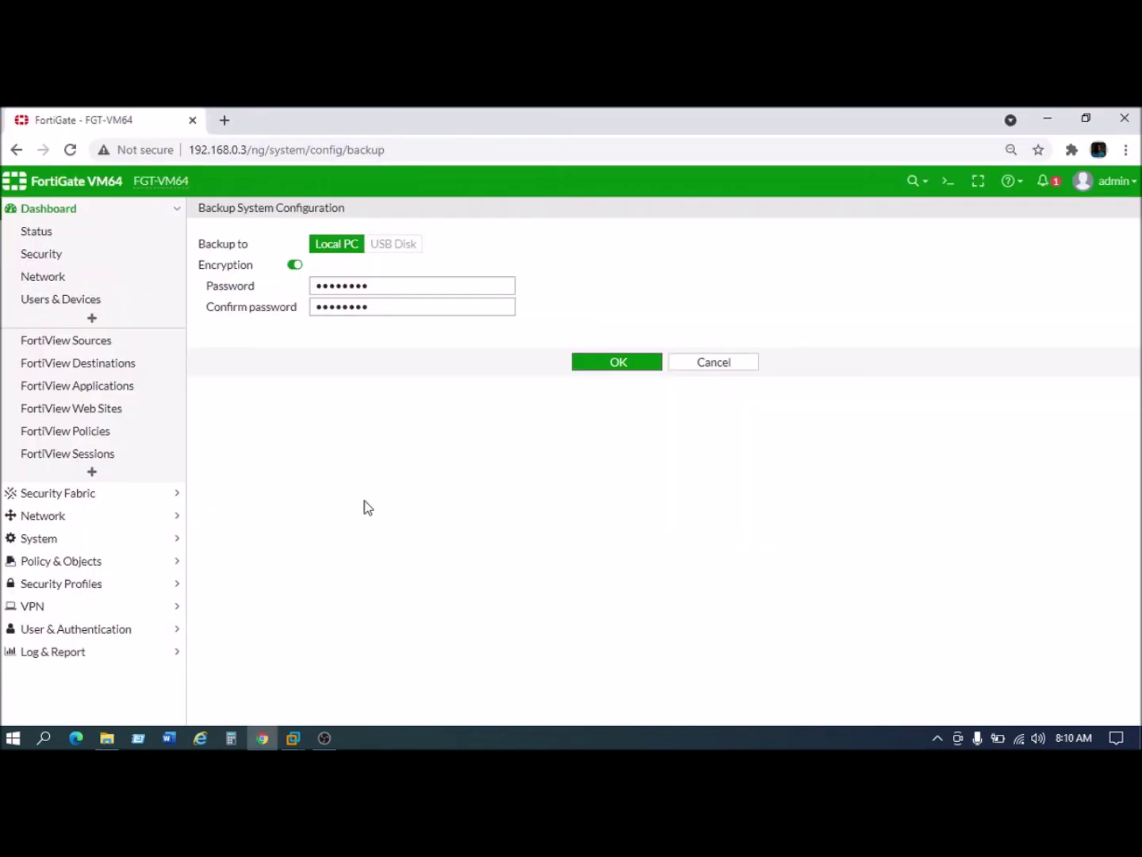
Step: Cancel the Backup System Configuration form to return to Dashboard > Status
{"action": "left_click", "coordinate": [710, 362]}
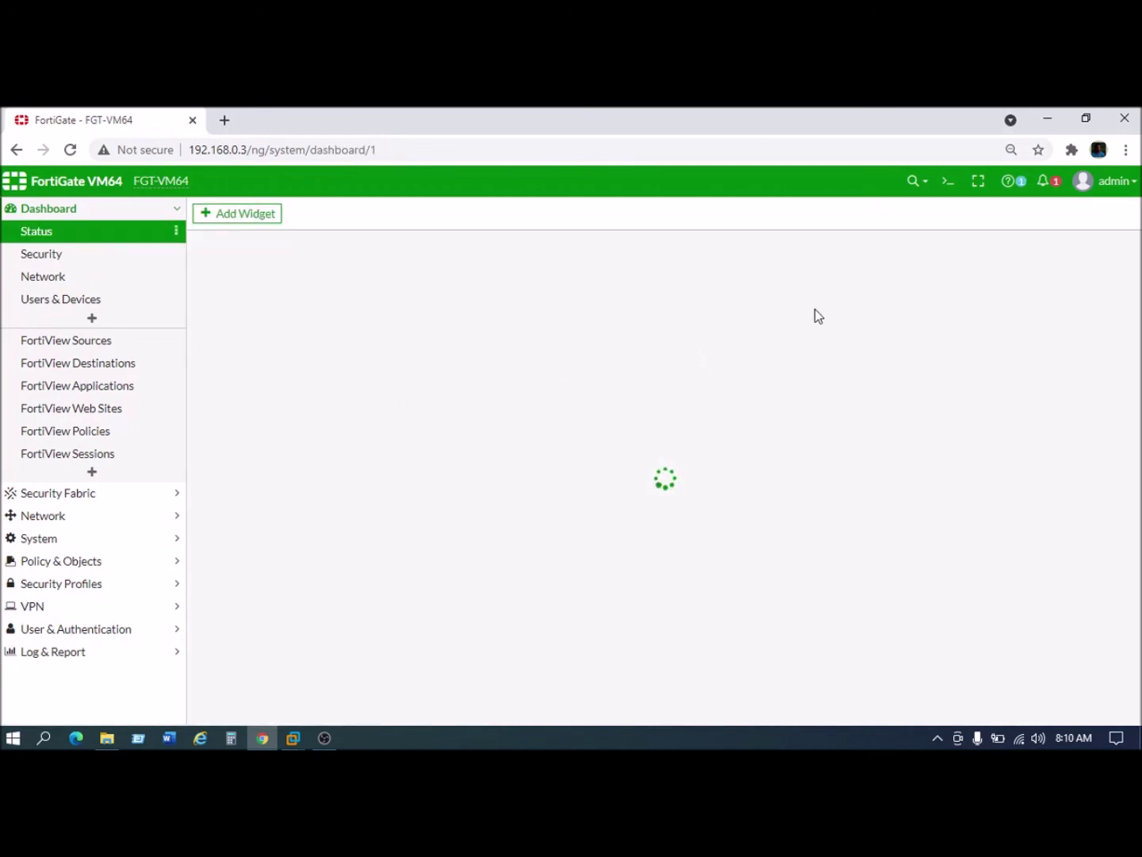